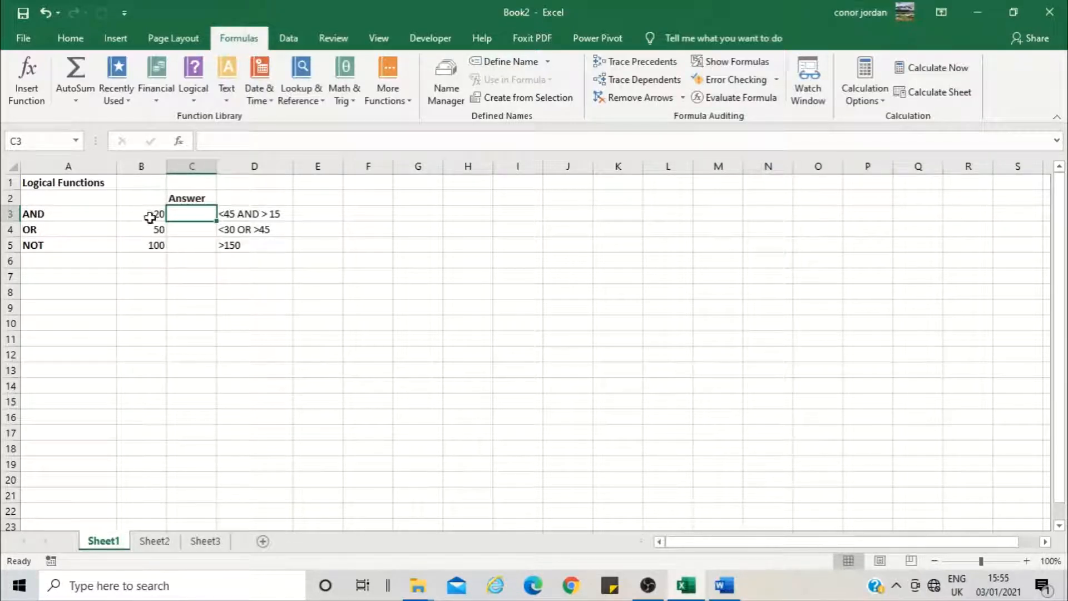
Insert an AND function in cell C3 with B3<45 as its first logical condition
drag(152, 215, 148, 249)
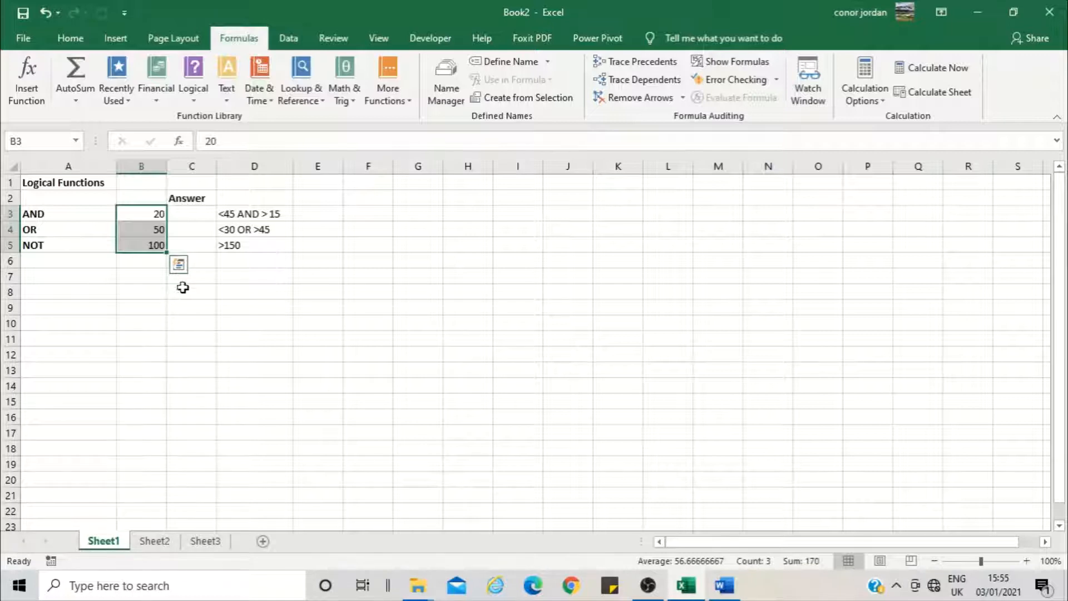
click(186, 212)
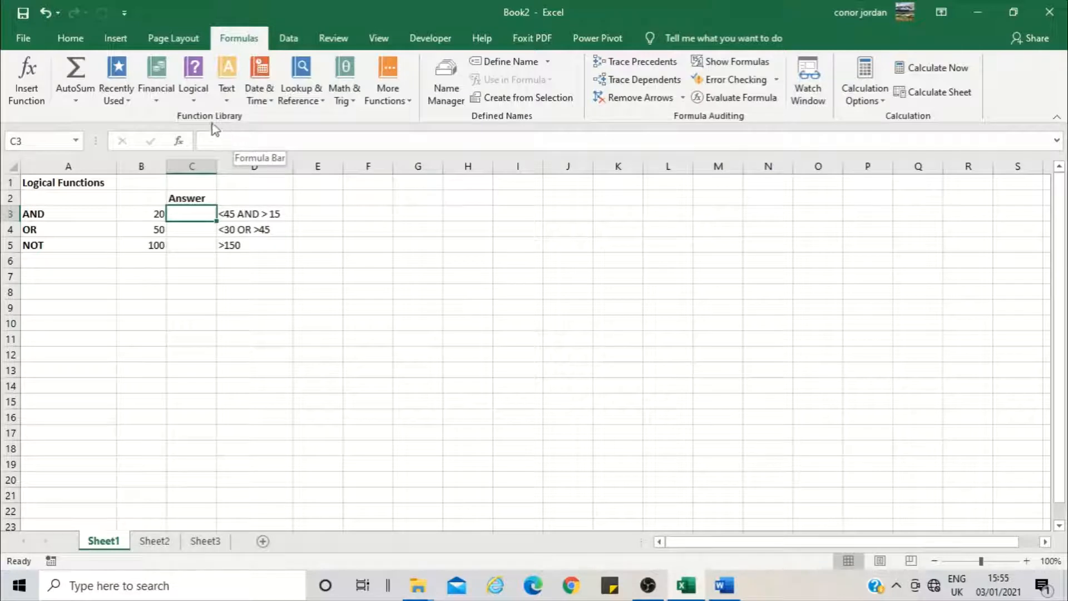
click(196, 89)
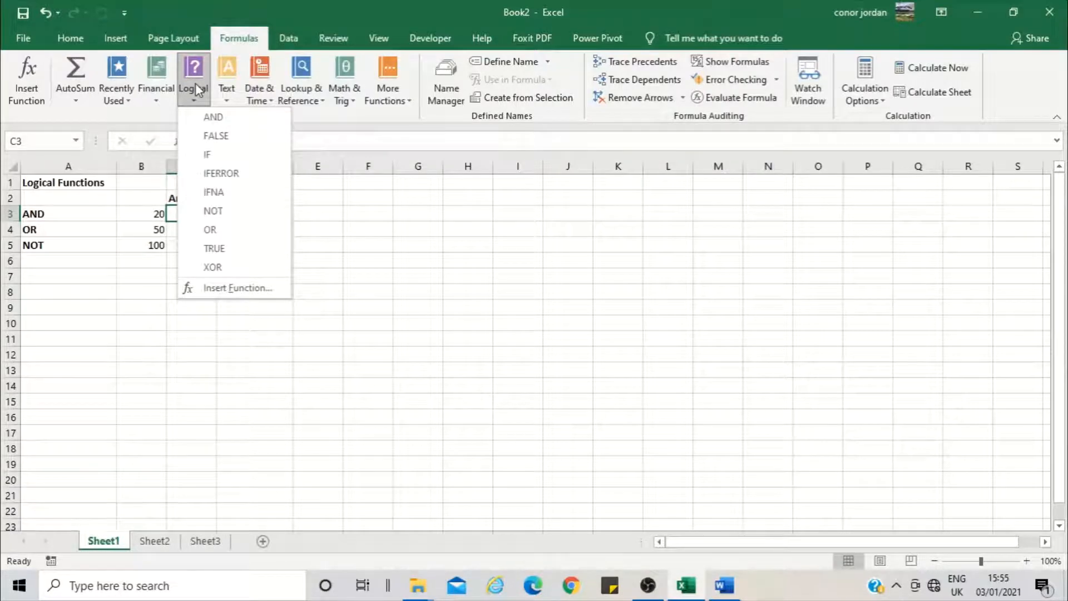
click(203, 118)
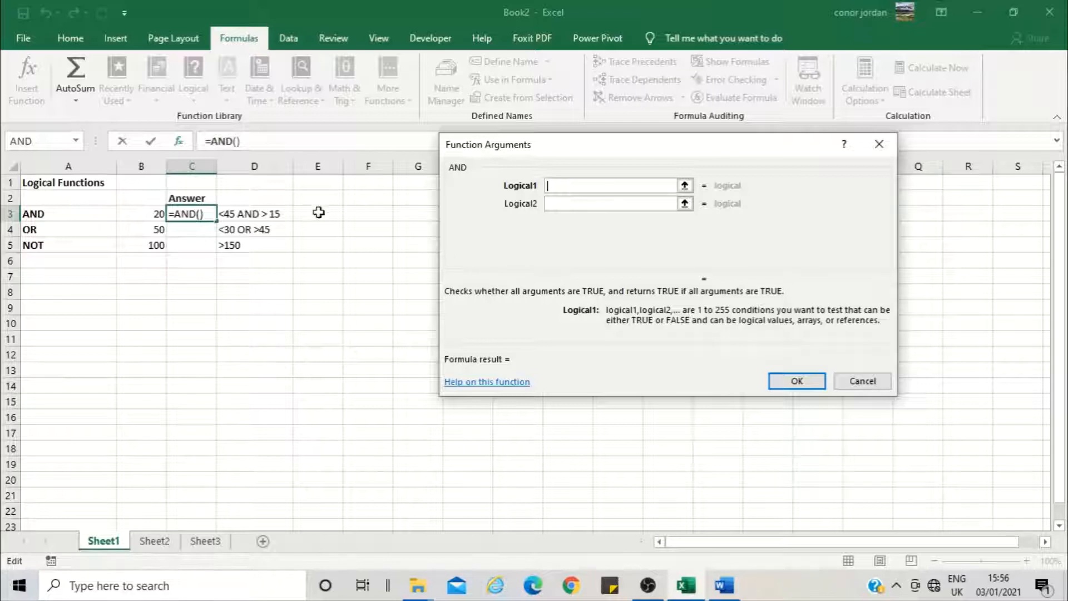
click(149, 214)
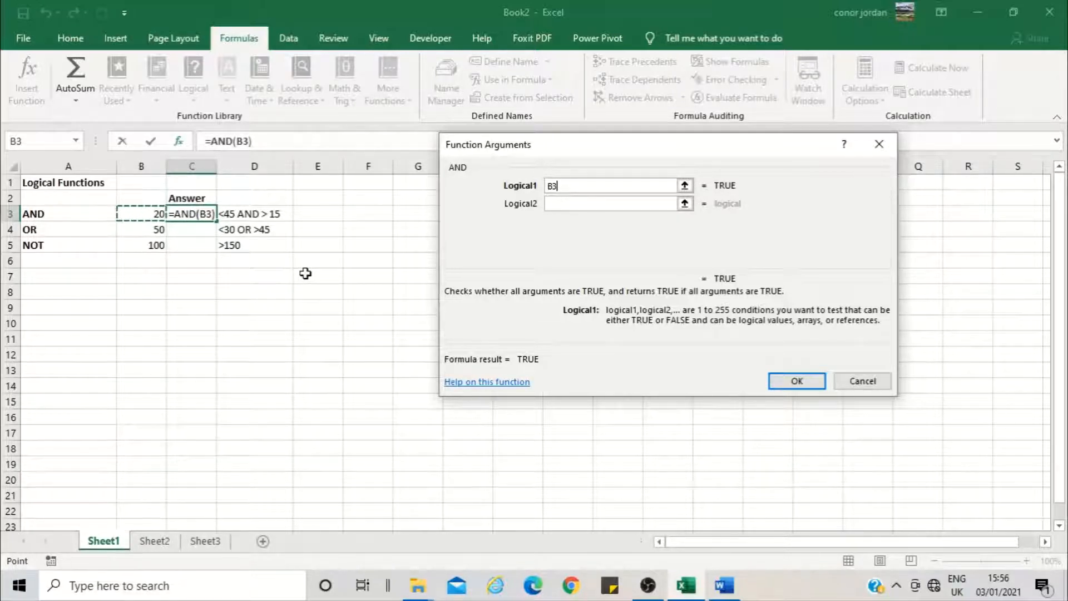
text(<)
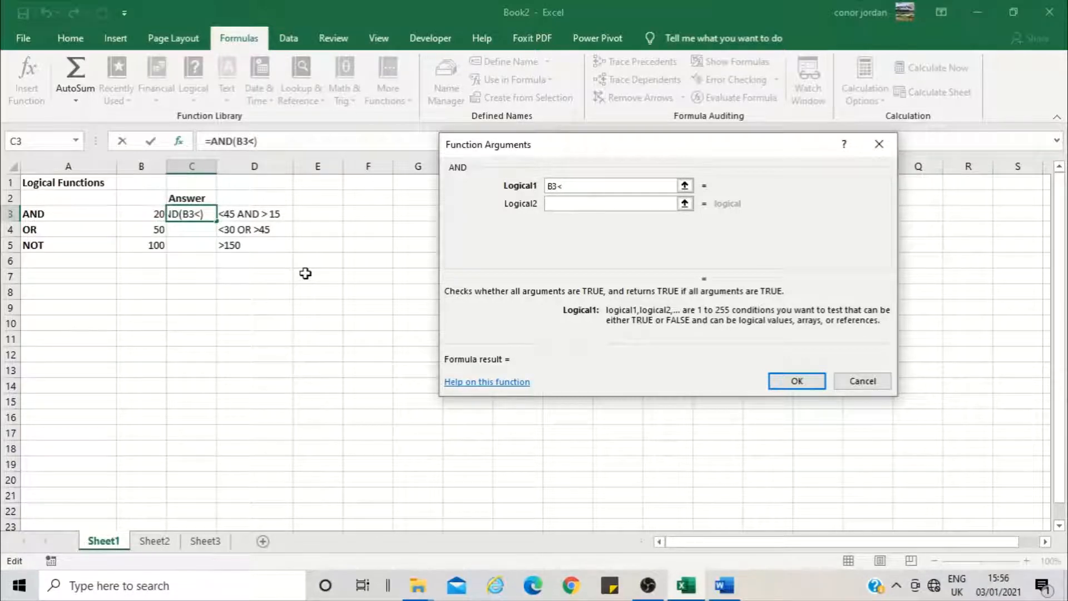
text(45)
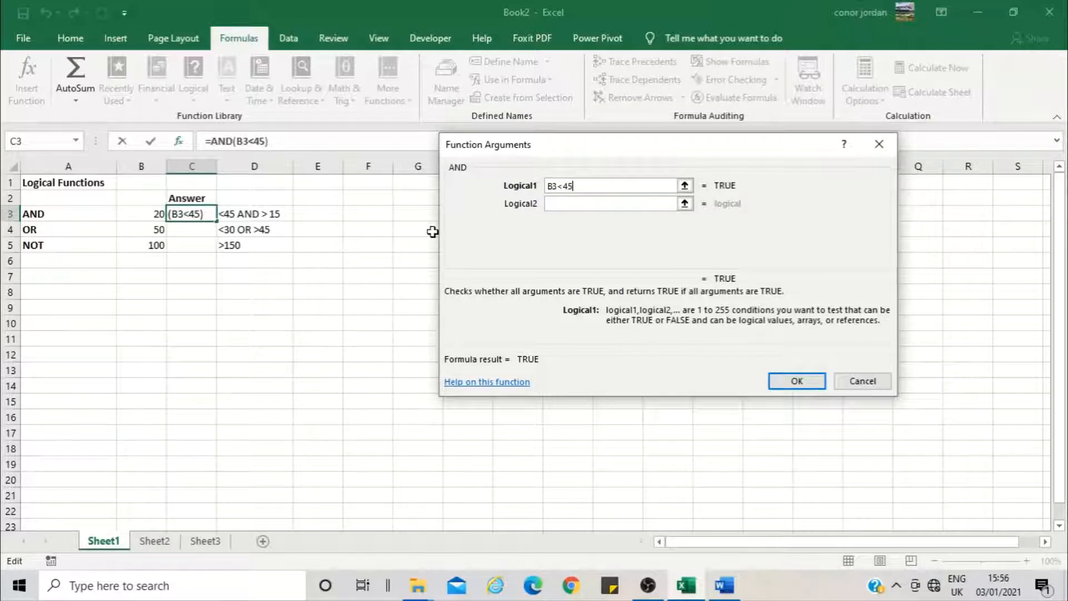
Add B3>15 as the second condition of the AND function and complete the formula
click(575, 204)
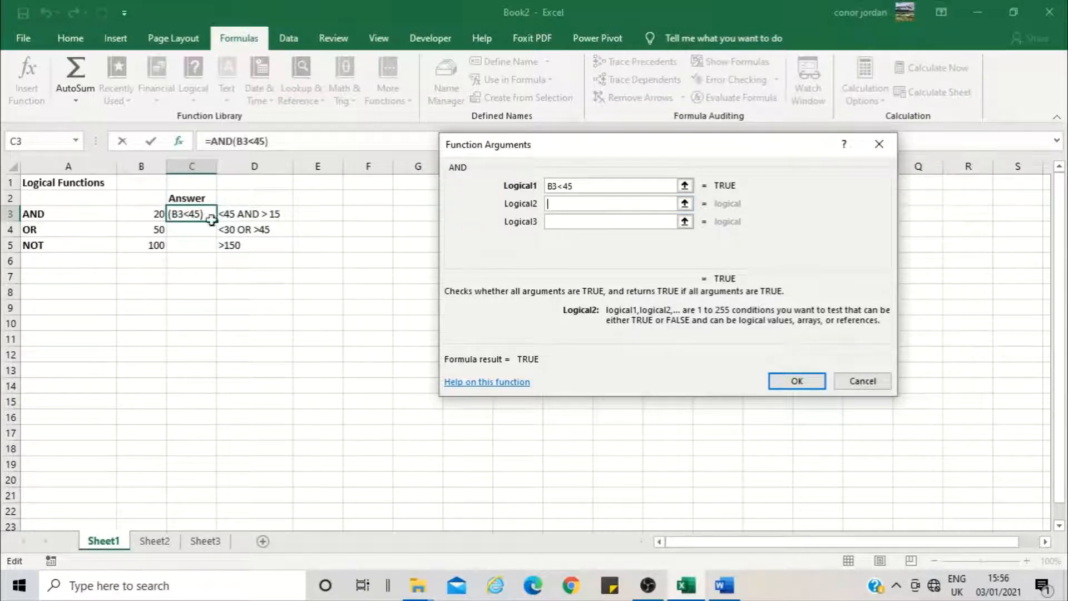
click(143, 217)
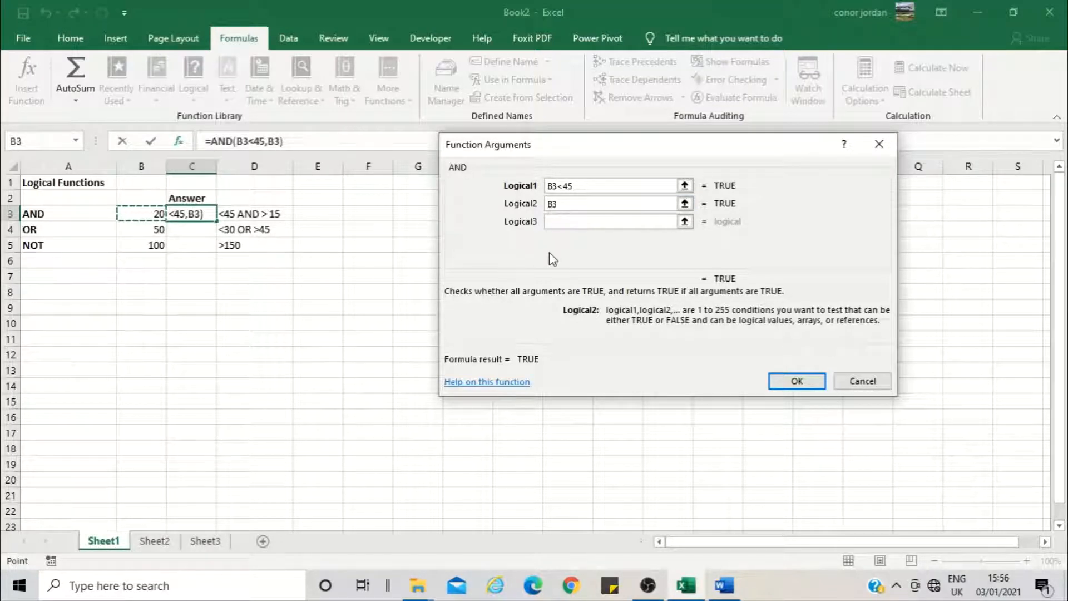
text(>)
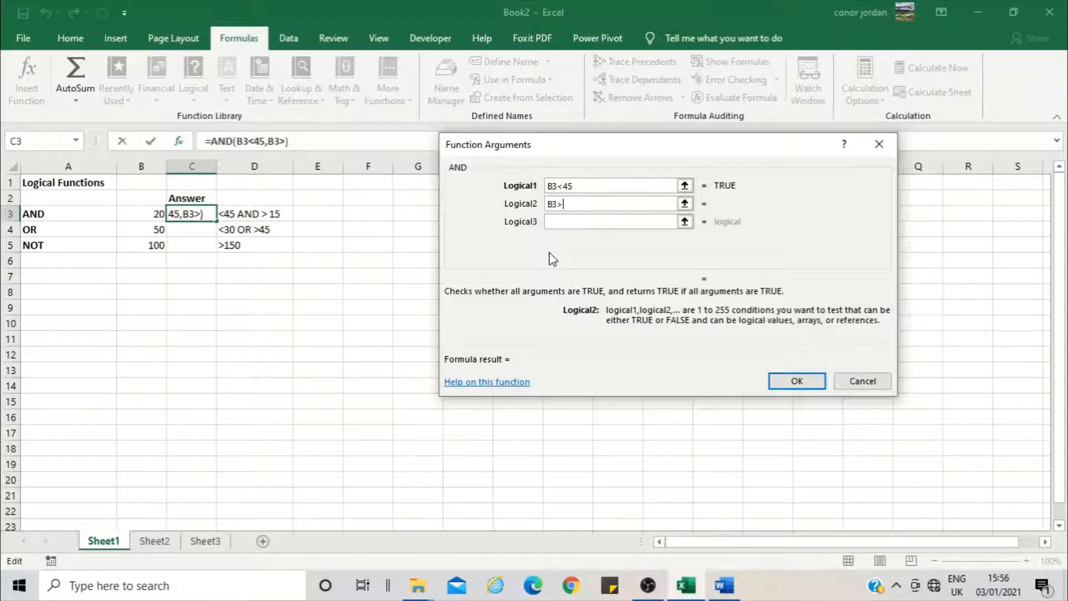
text(15)
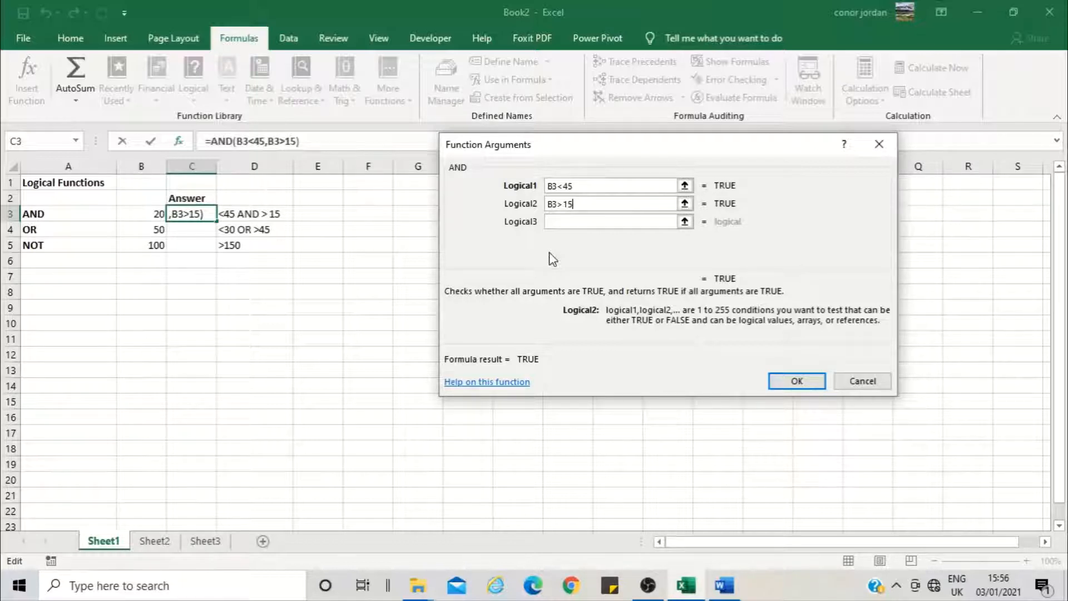
key(Return)
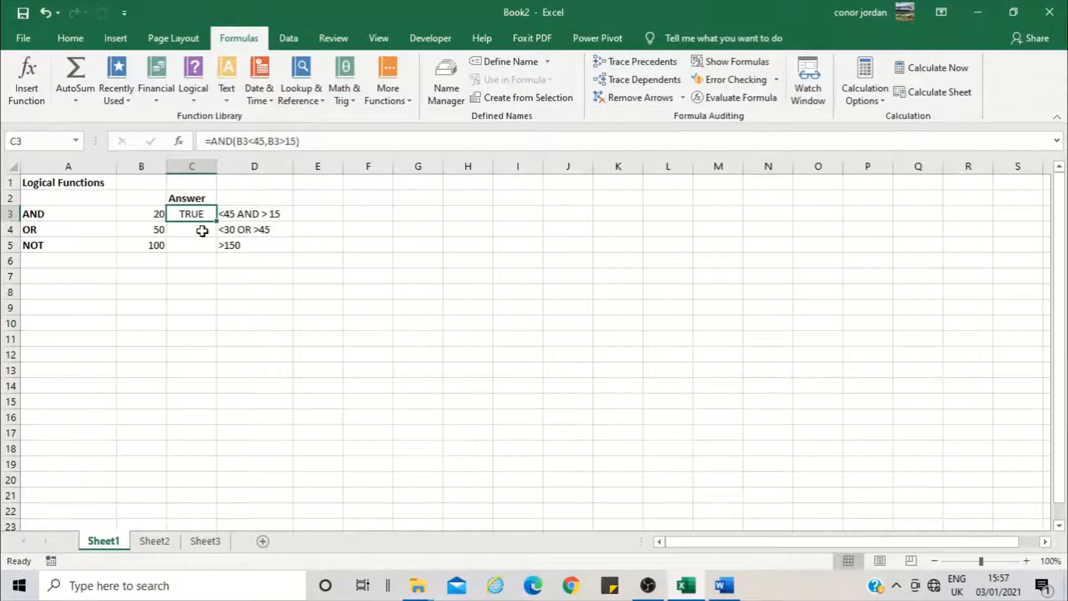
key(Left)
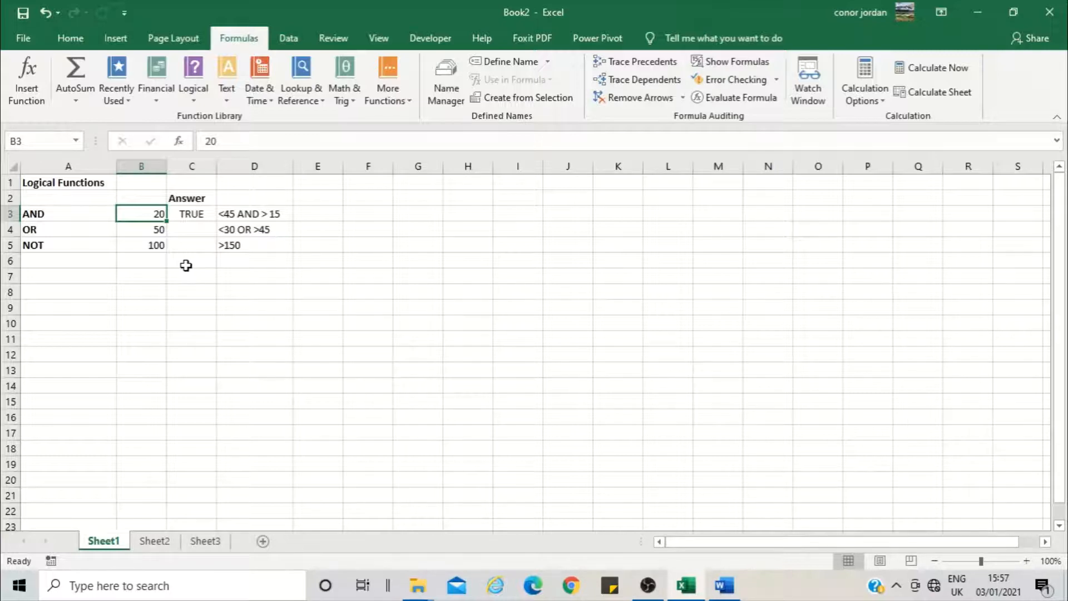
Insert an OR function in cell C4 with B4<30 as its first logical condition
click(202, 229)
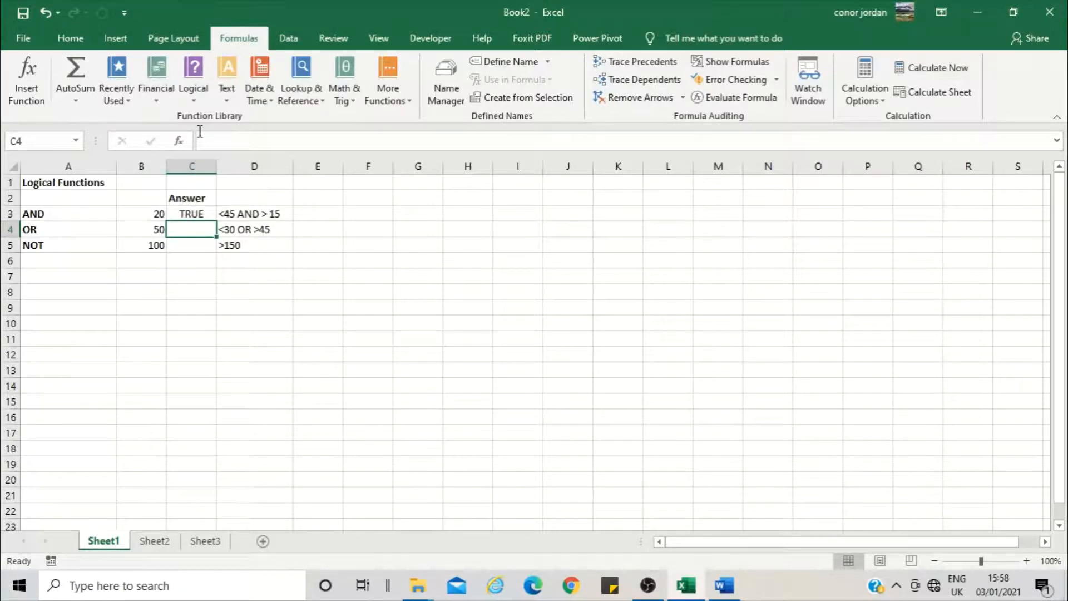
click(198, 96)
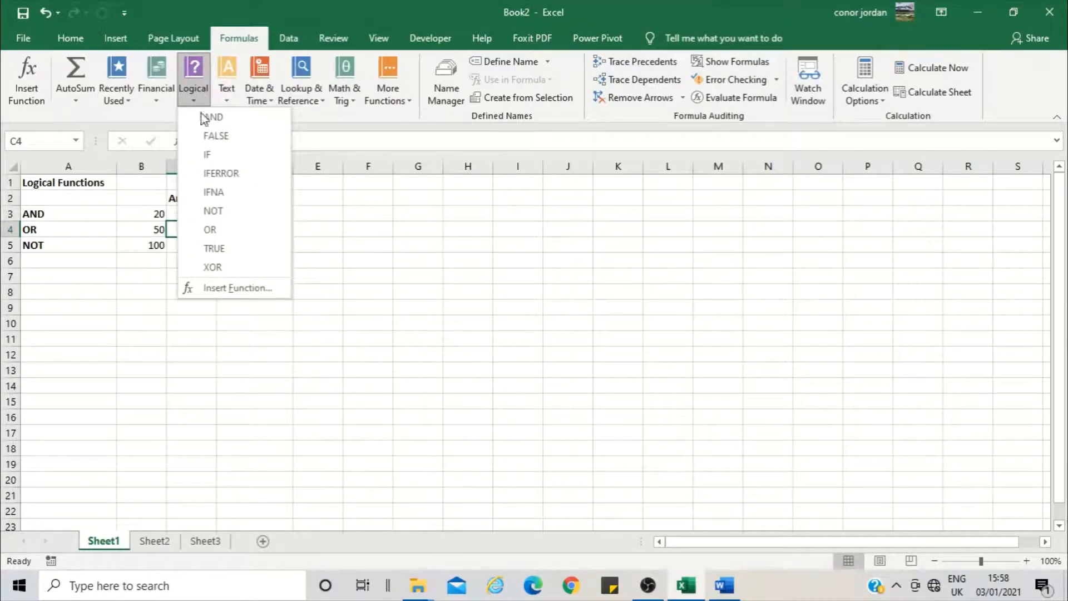
click(211, 230)
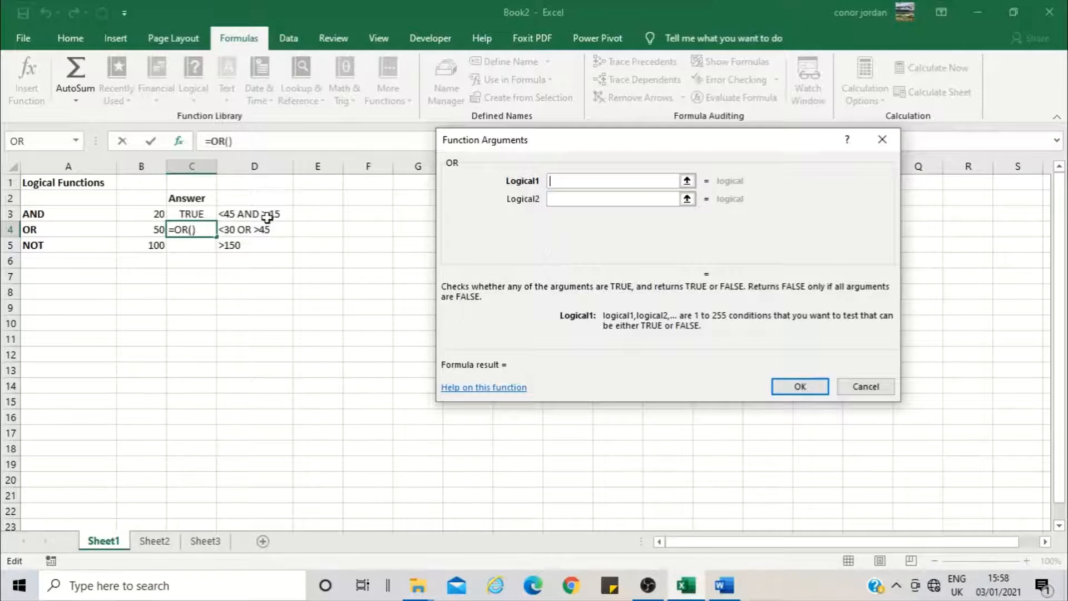
click(144, 228)
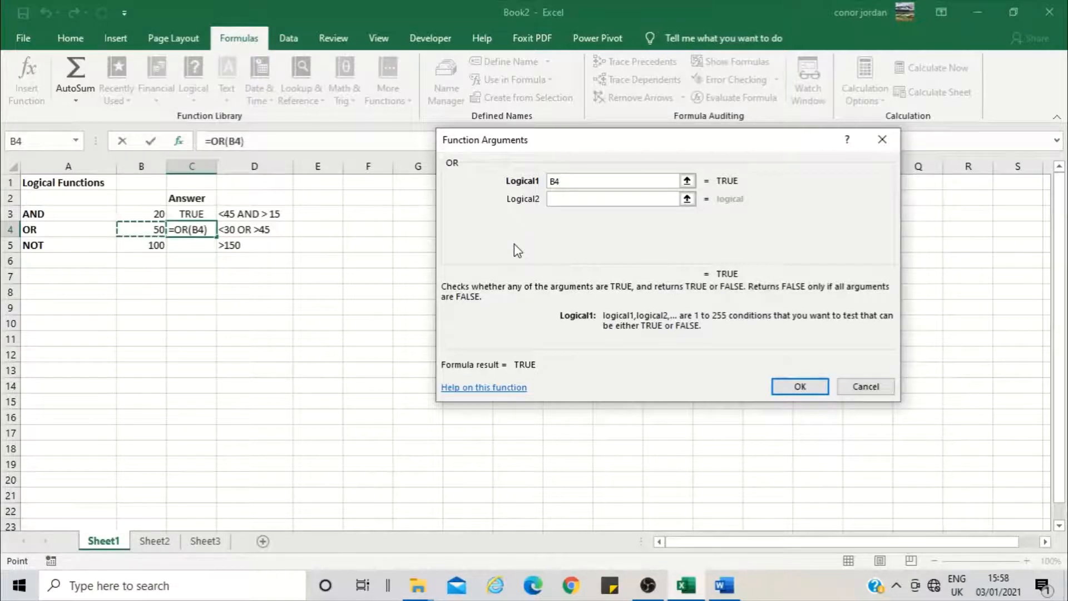
text(<)
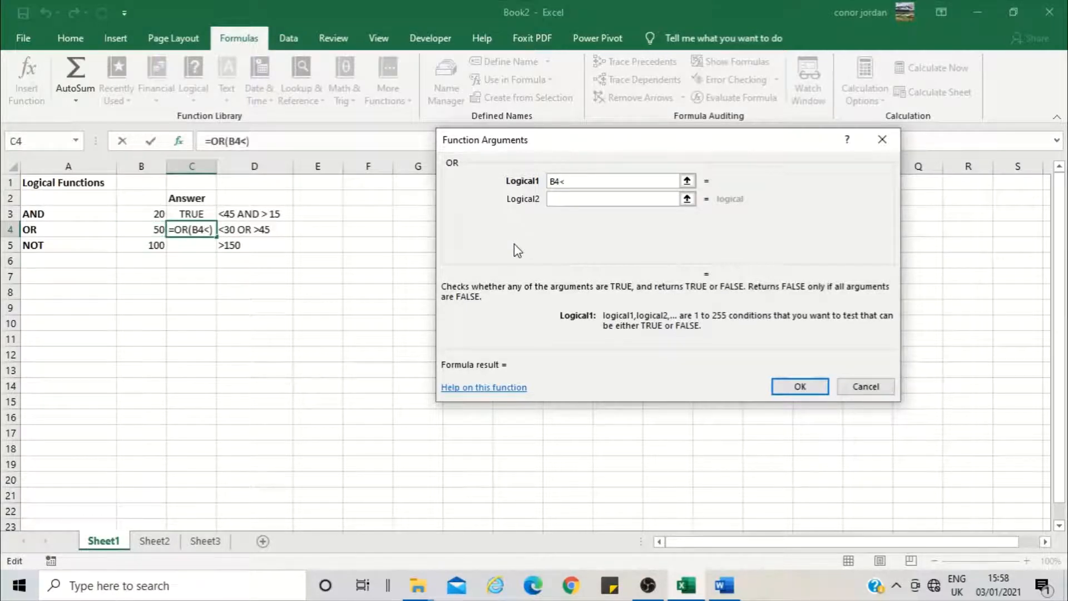
text(30)
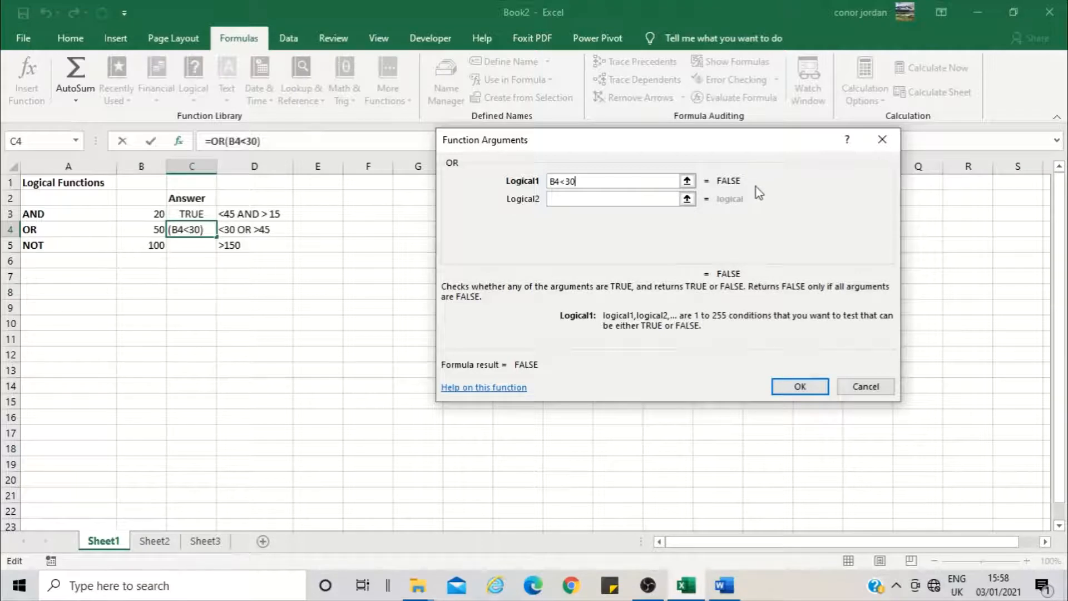
Add B4>45 as the second condition of the OR function and complete the formula
click(615, 198)
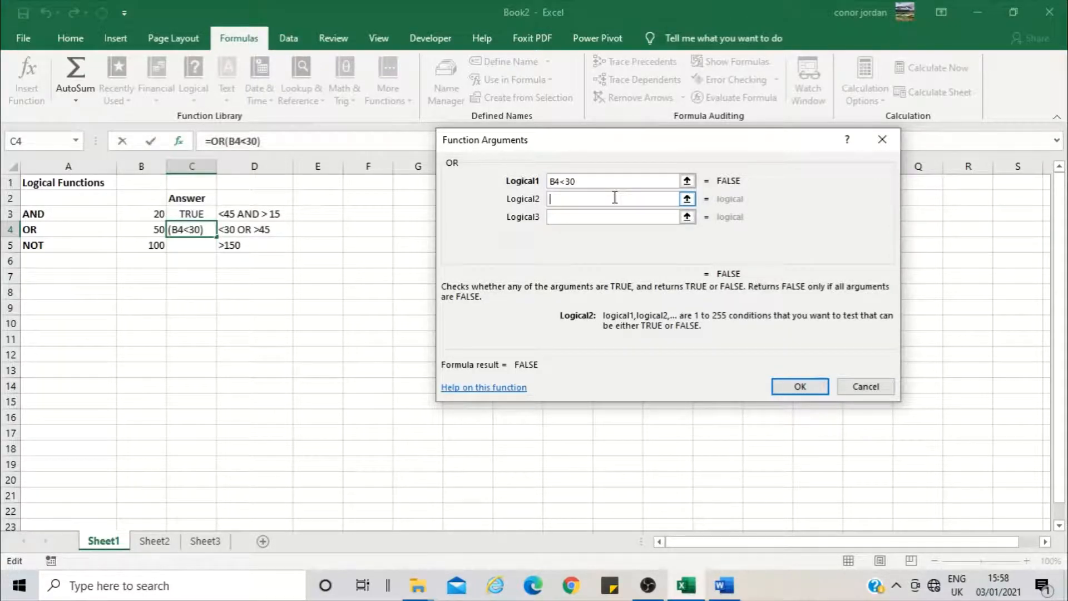
click(139, 230)
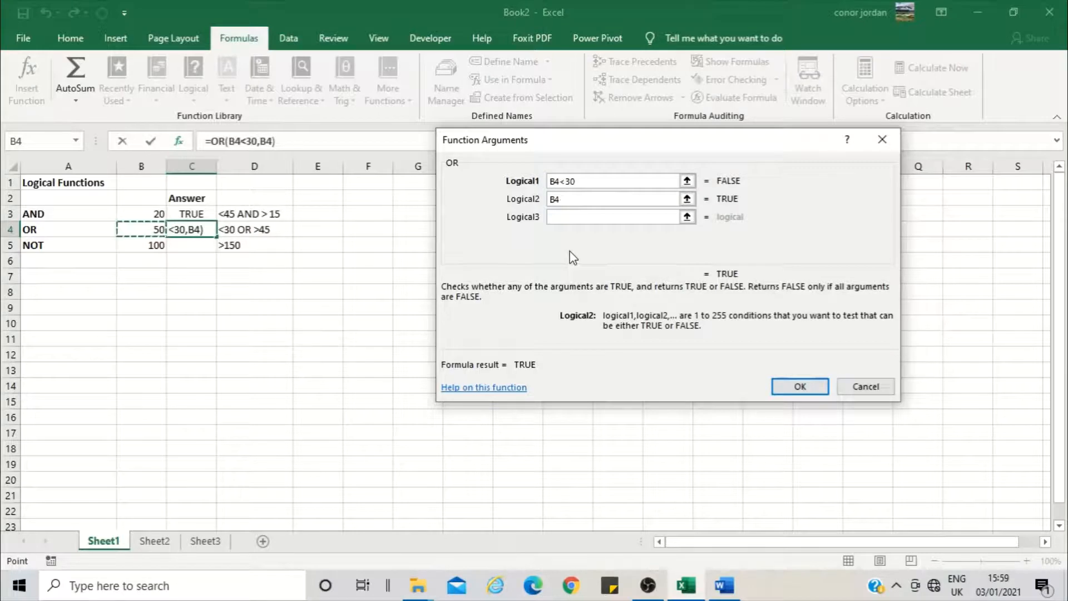
text(>45)
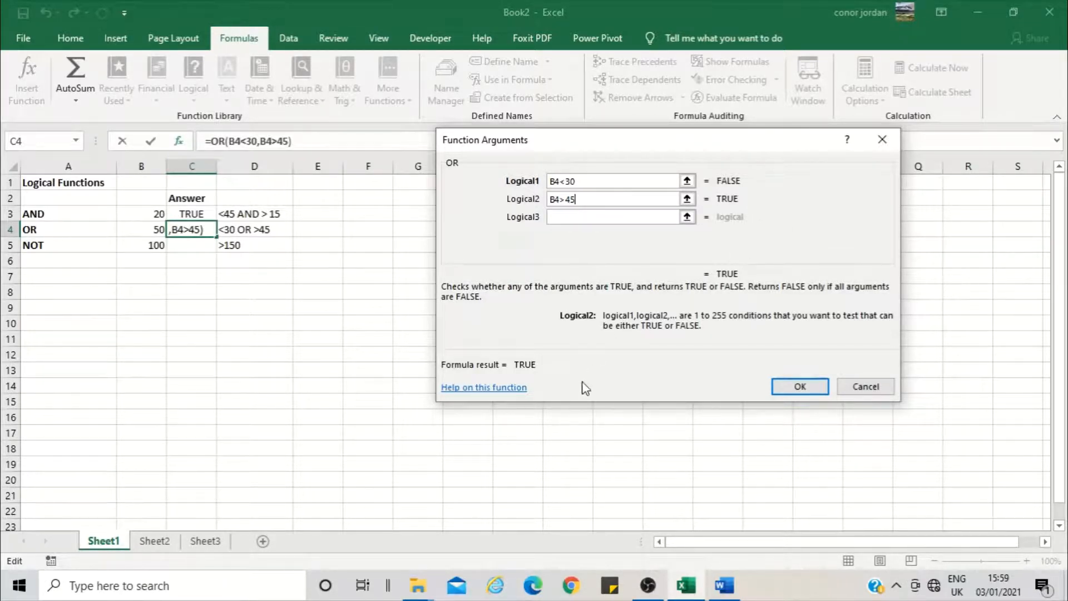
click(792, 389)
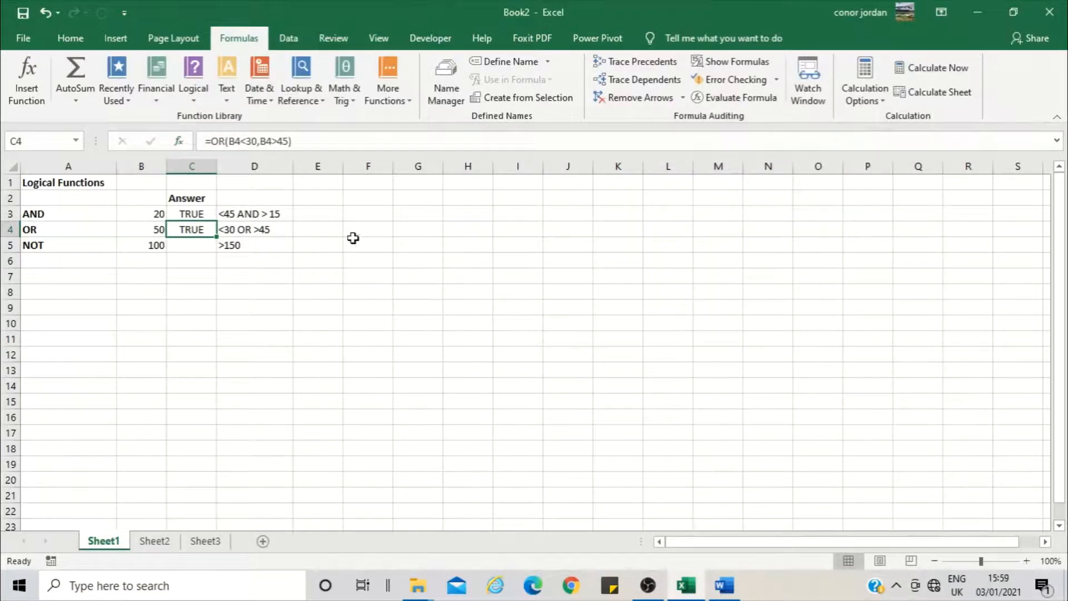
Enter a NOT function in cell C5 that tests the condition B5>150
click(200, 246)
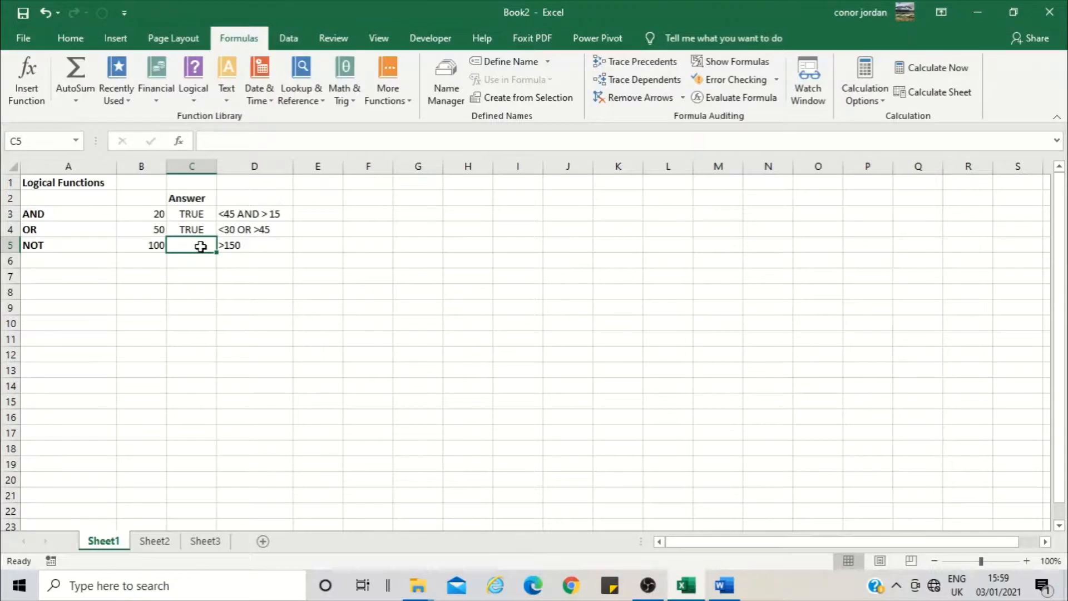
click(142, 246)
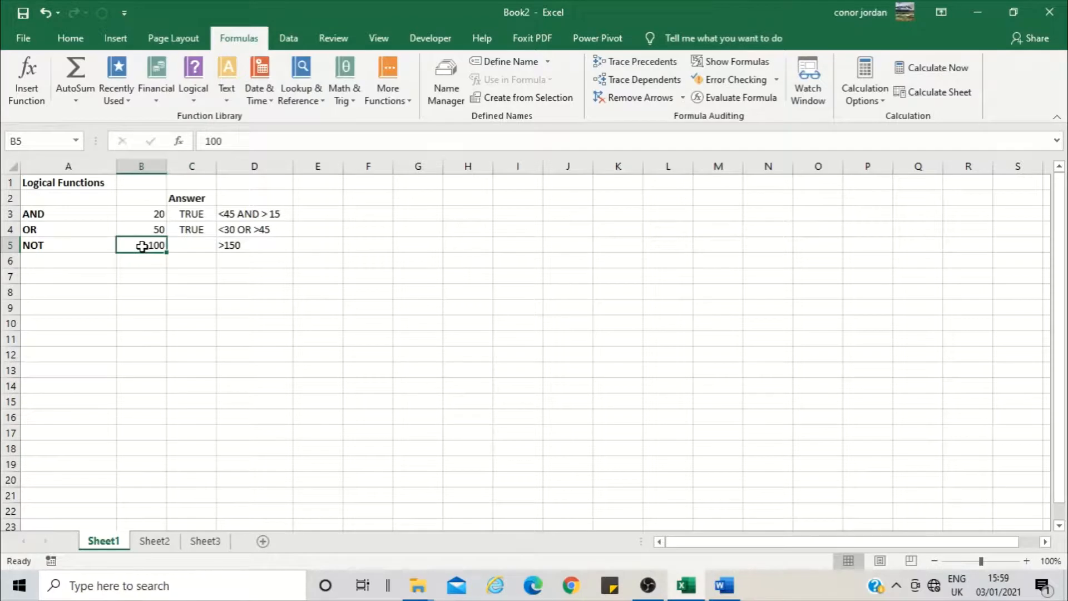
click(198, 245)
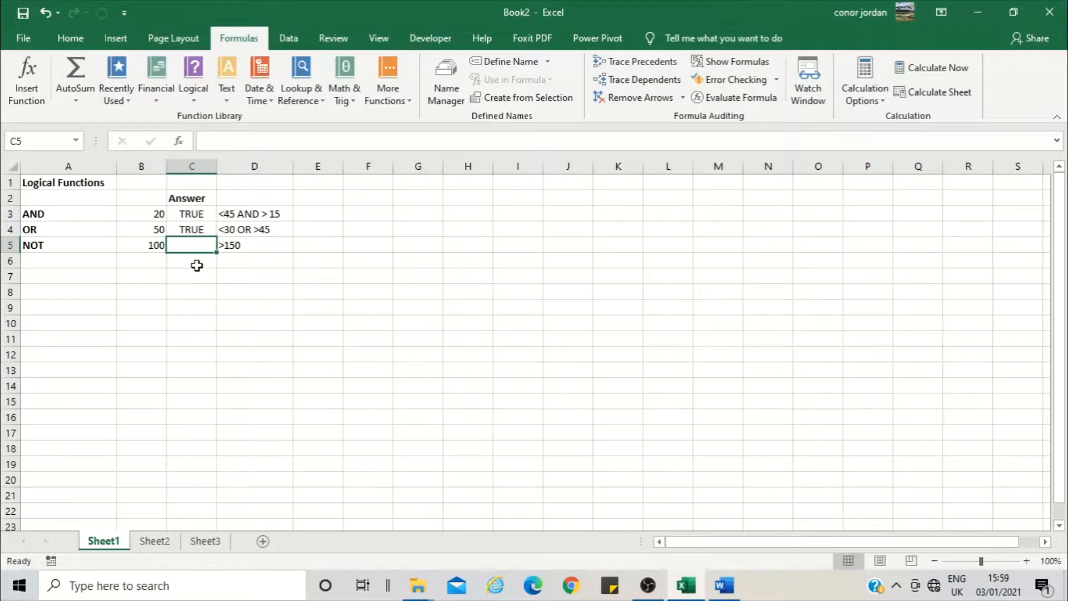
click(199, 95)
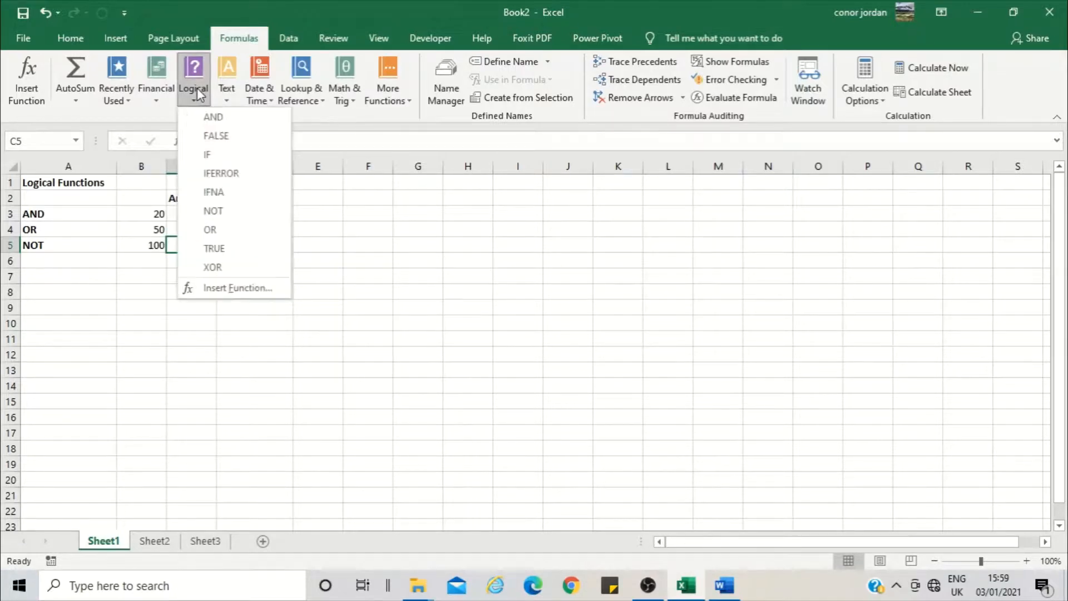
click(211, 215)
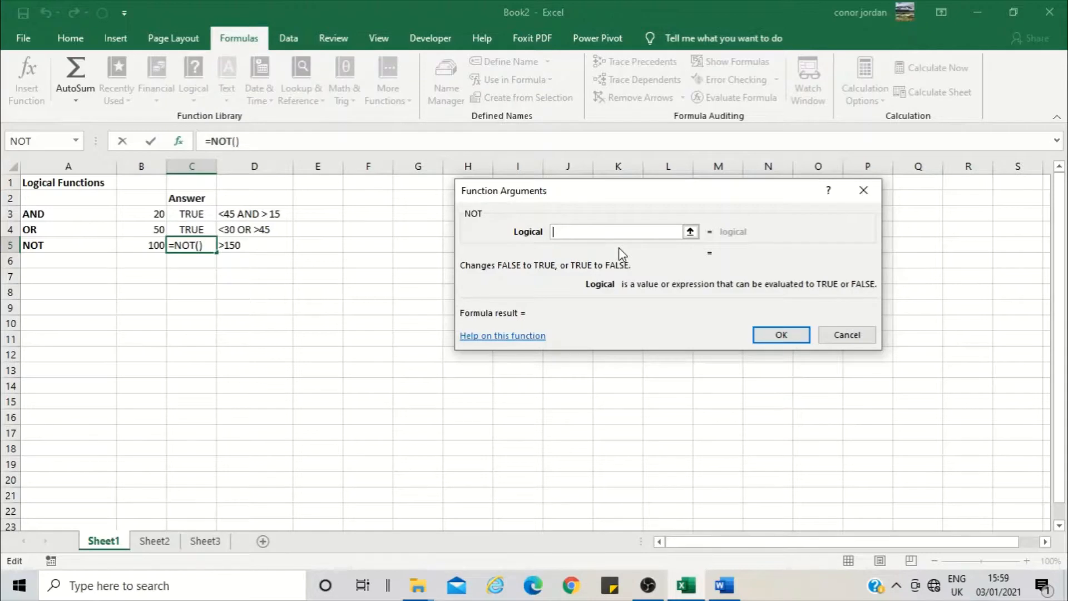
text(>150)
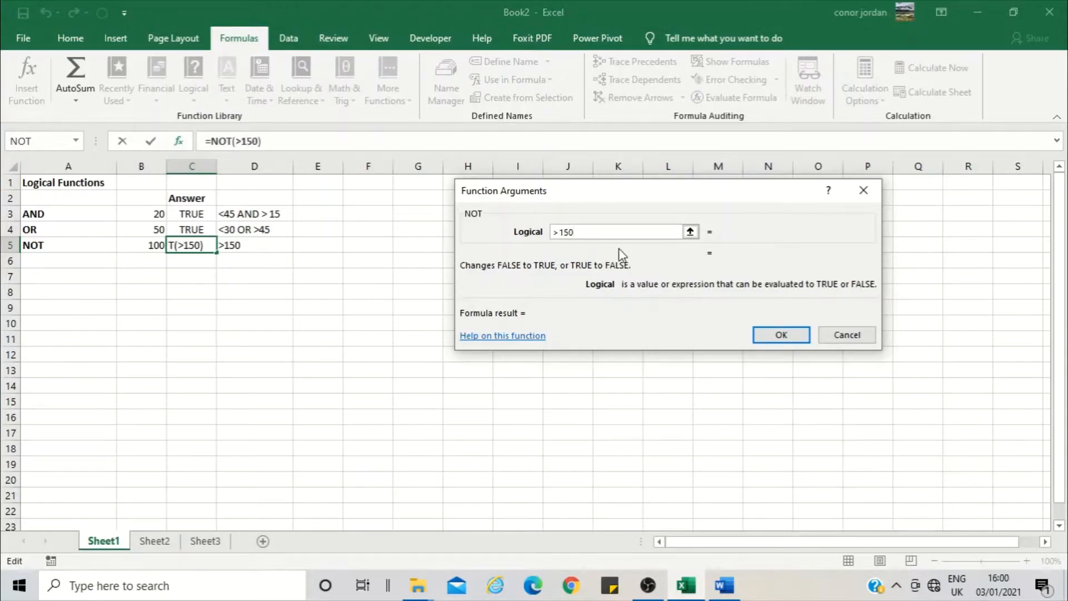
key(Home)
text(B5)
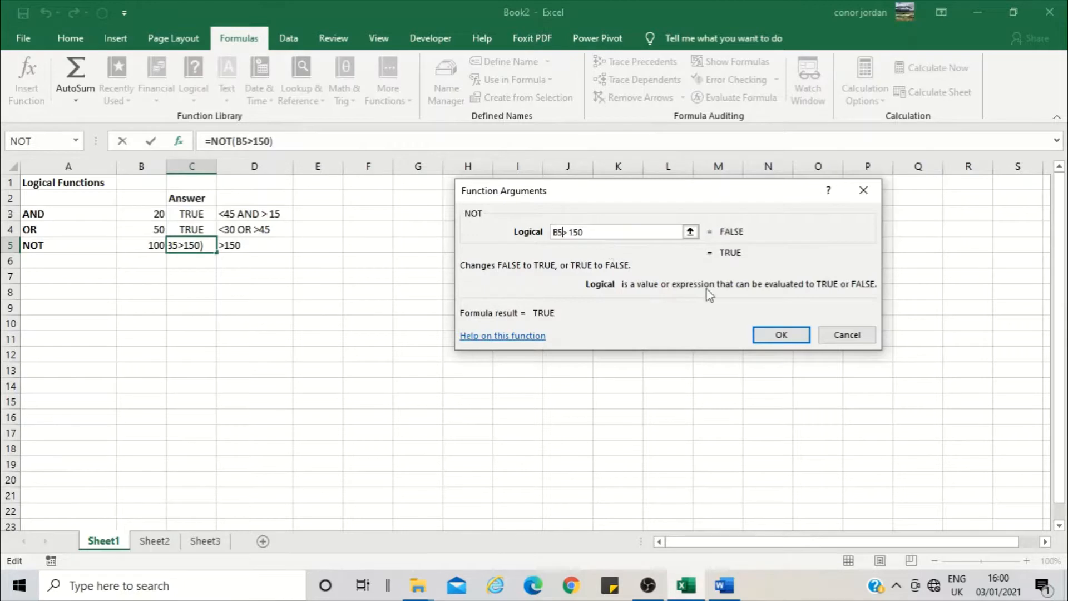
click(778, 334)
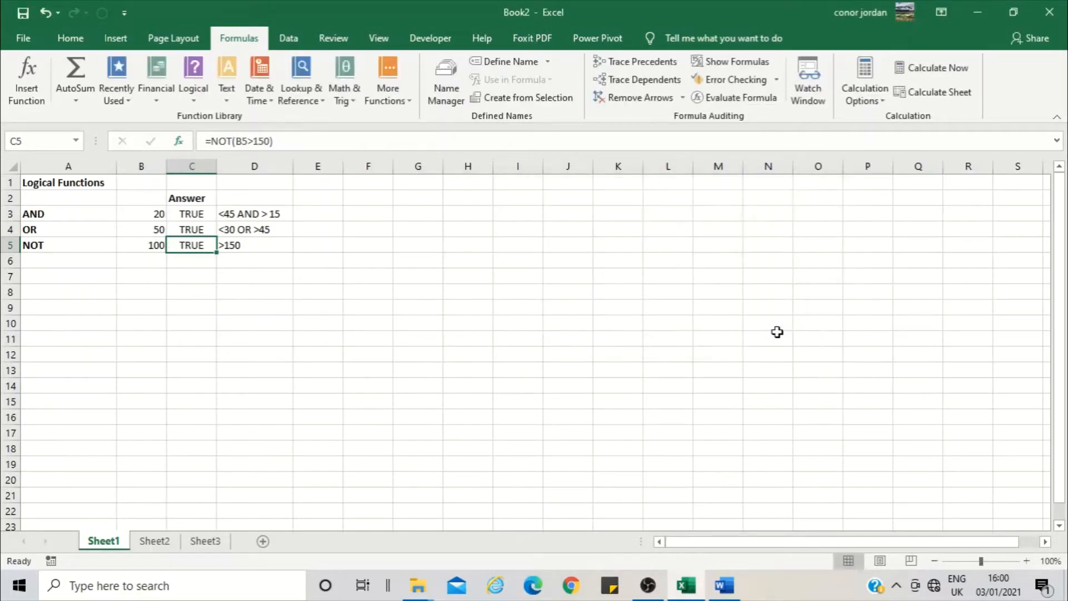
click(197, 259)
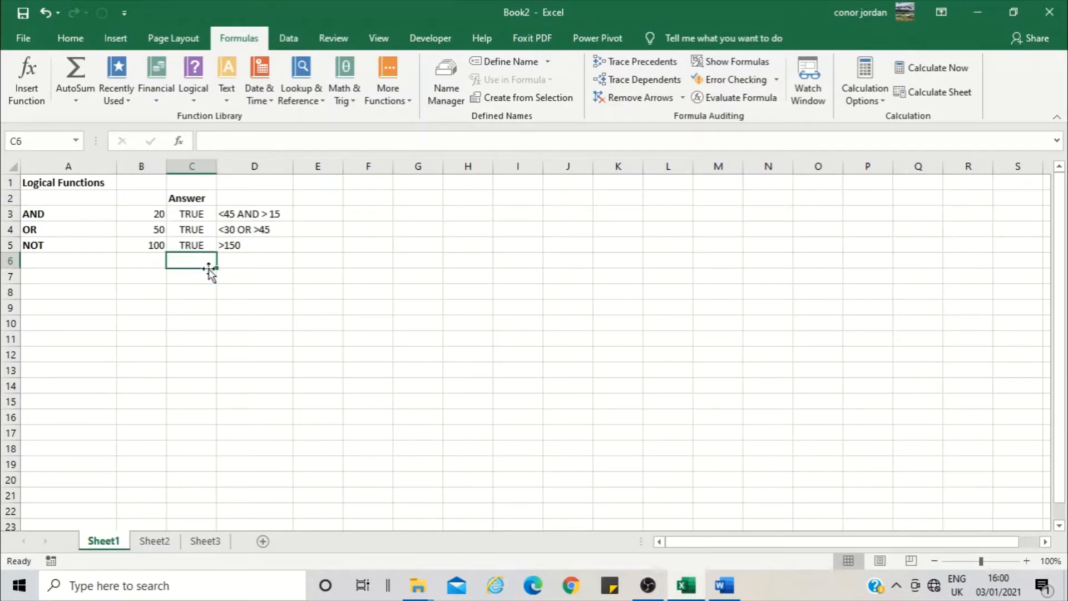